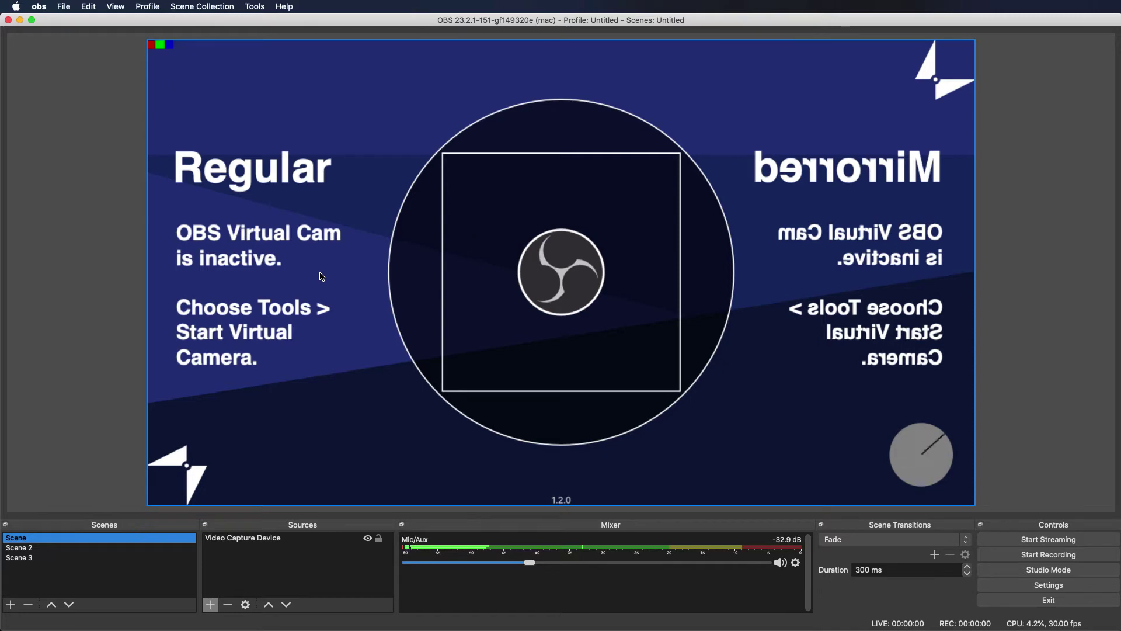
Step: Open the application preferences and review the Stream settings, leaving them as they are
left_click(257, 553)
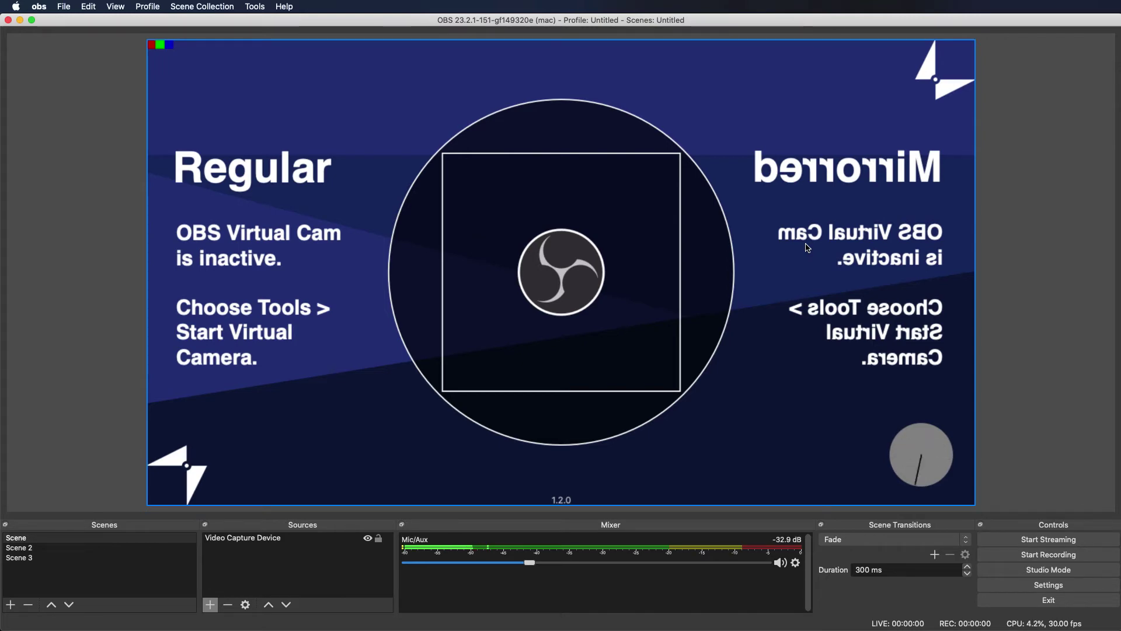
left_click(794, 298)
left_click(38, 7)
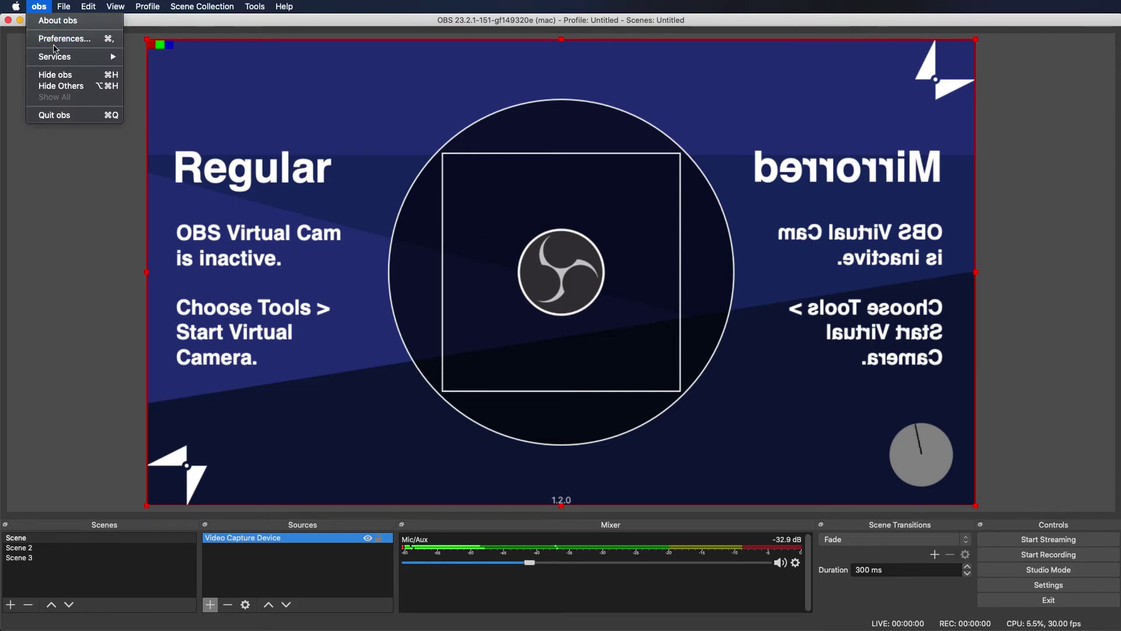
left_click(56, 41)
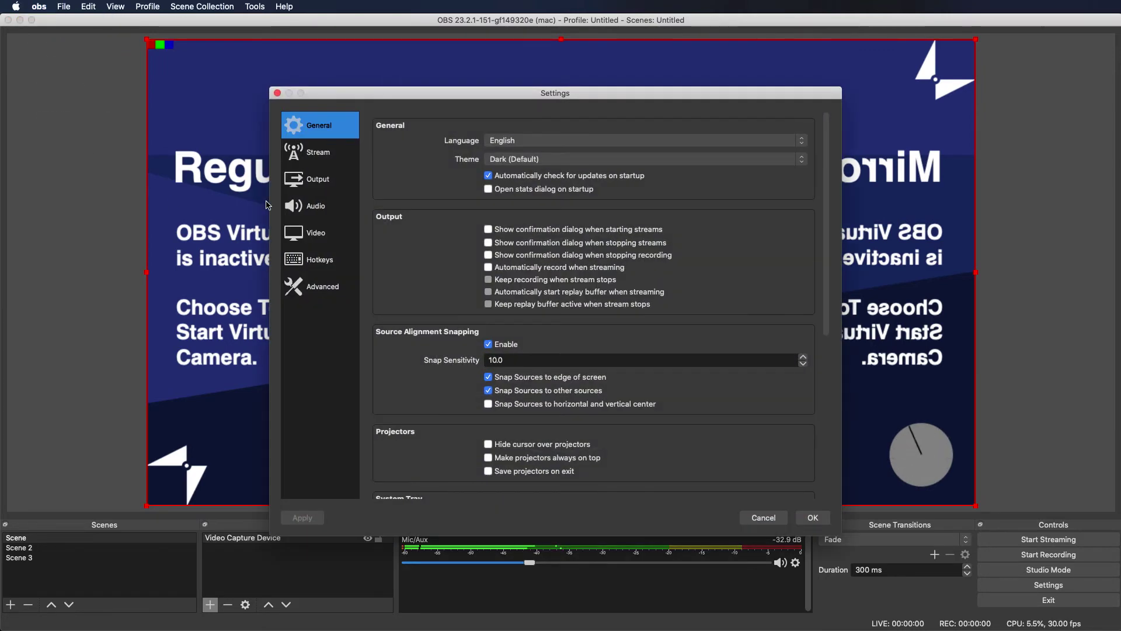
left_click(305, 151)
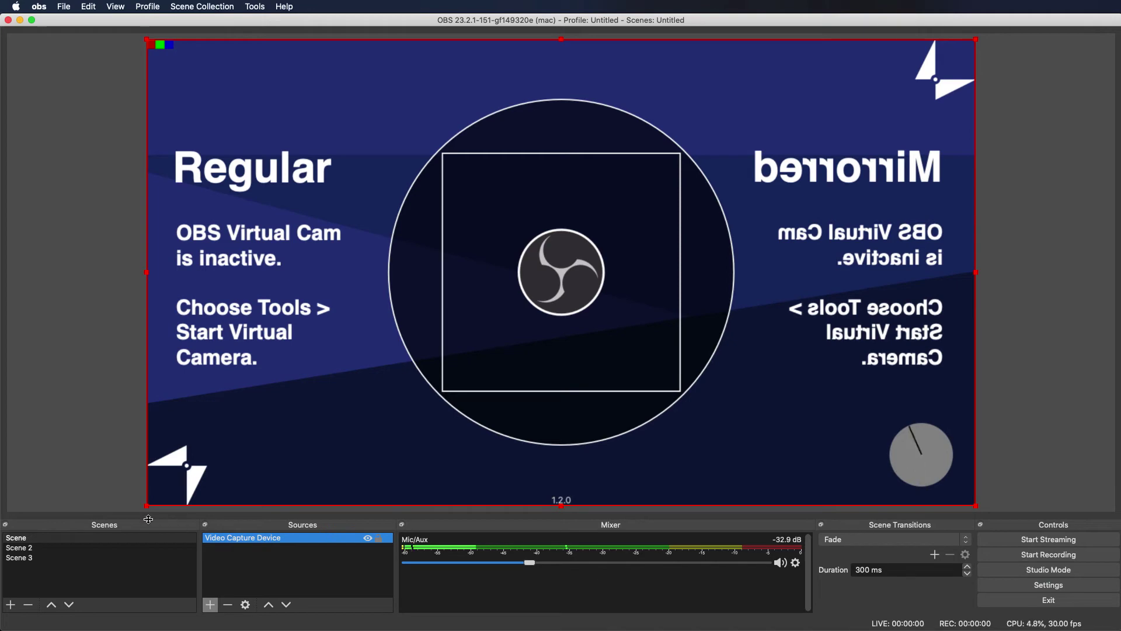
Step: Switch to Scene 2 and look through the source types that can be added to it
left_click(28, 550)
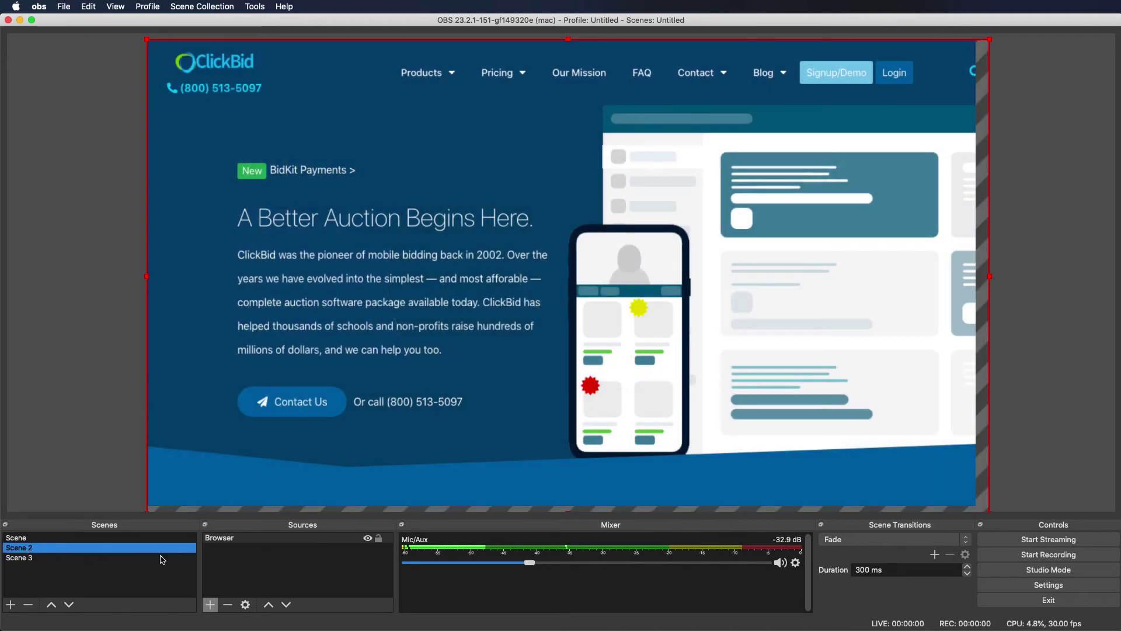
left_click(210, 605)
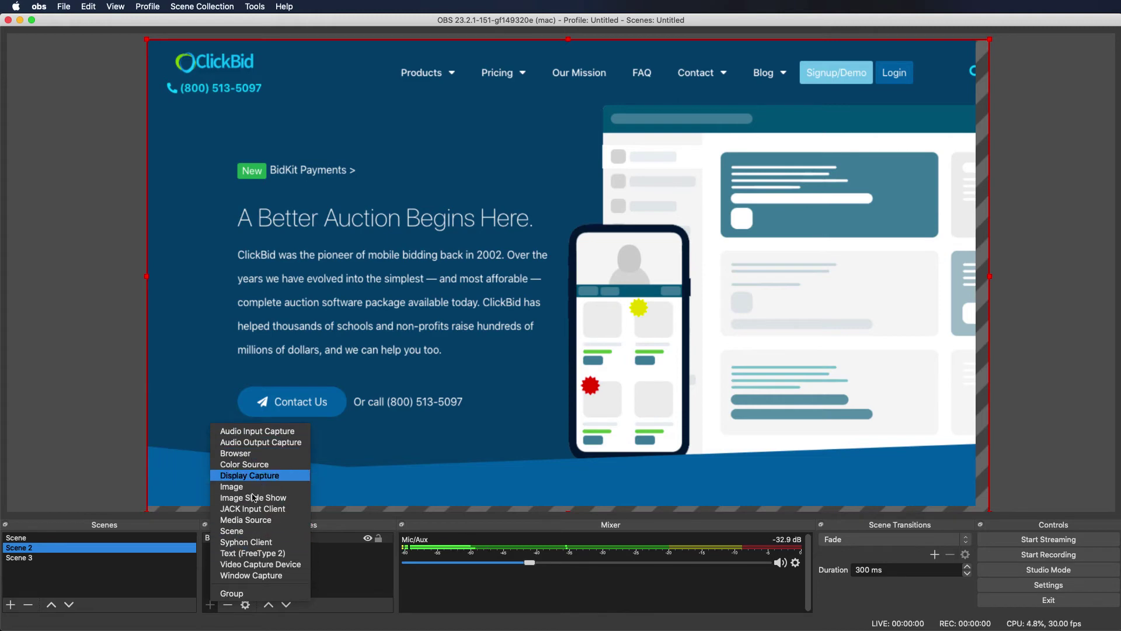
left_click(332, 568)
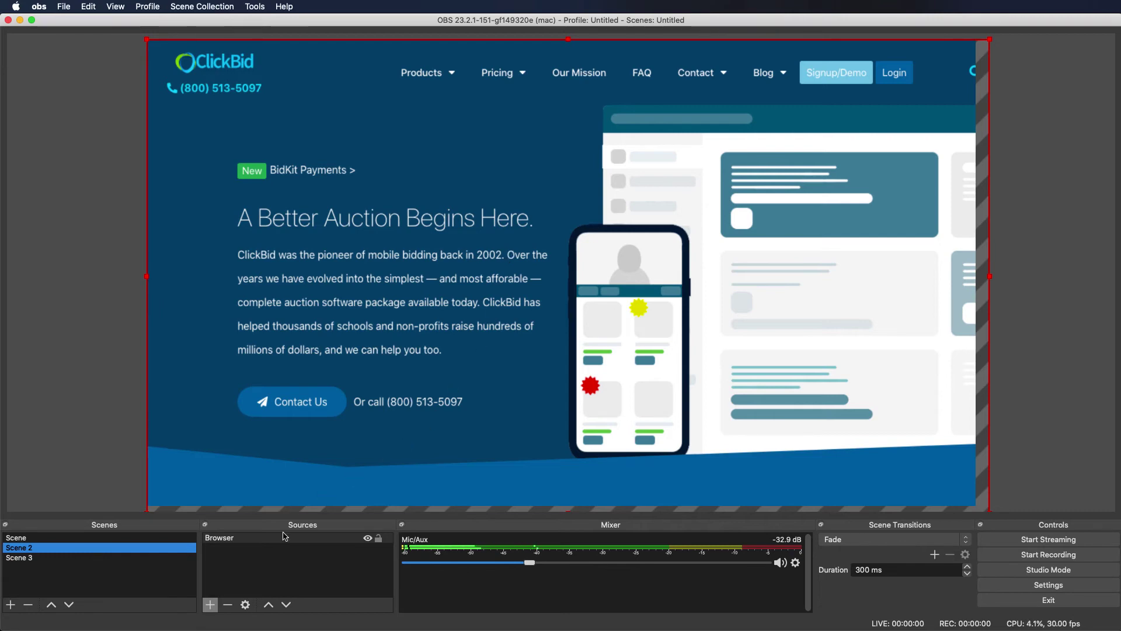
Step: Change the text source in Scene 3 to read "We'll be right back!"
left_click(31, 560)
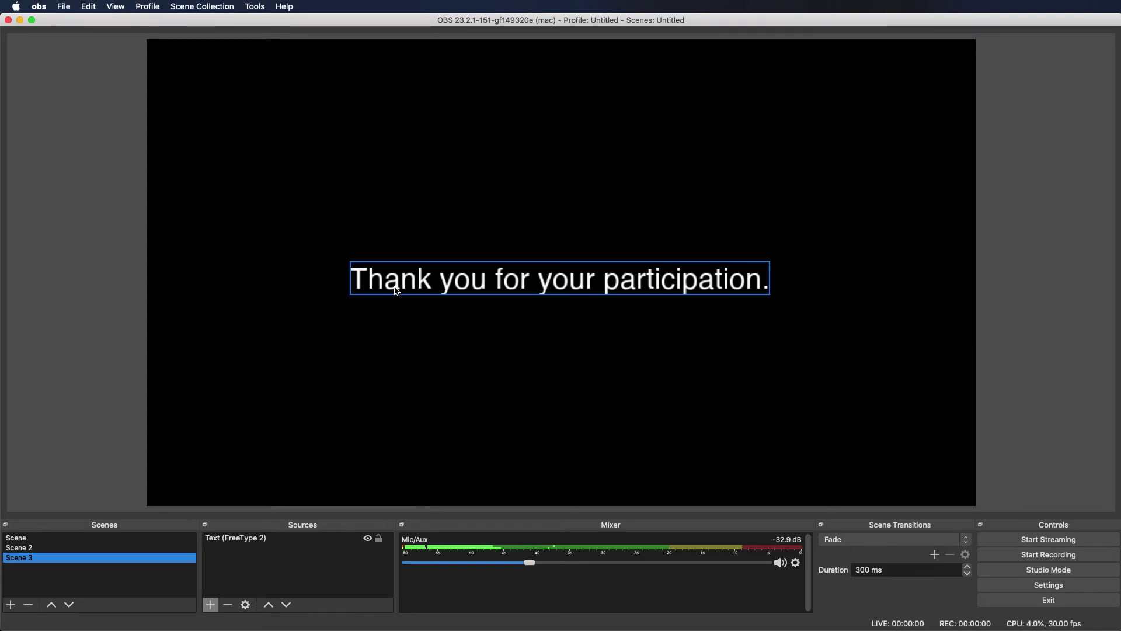
left_click(206, 538)
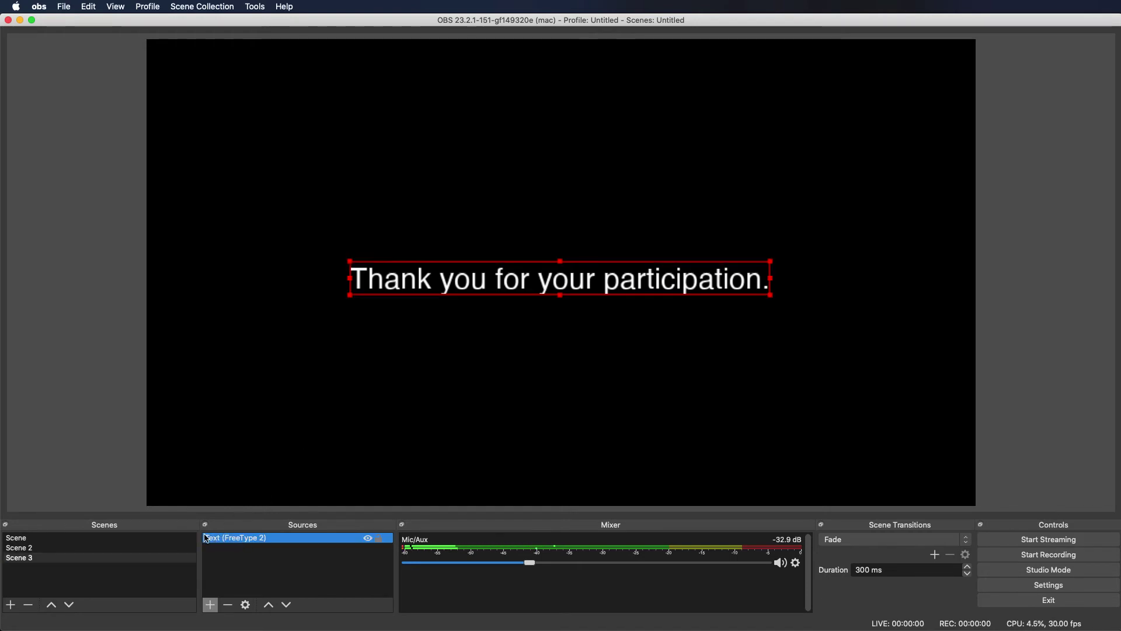
left_click(489, 283)
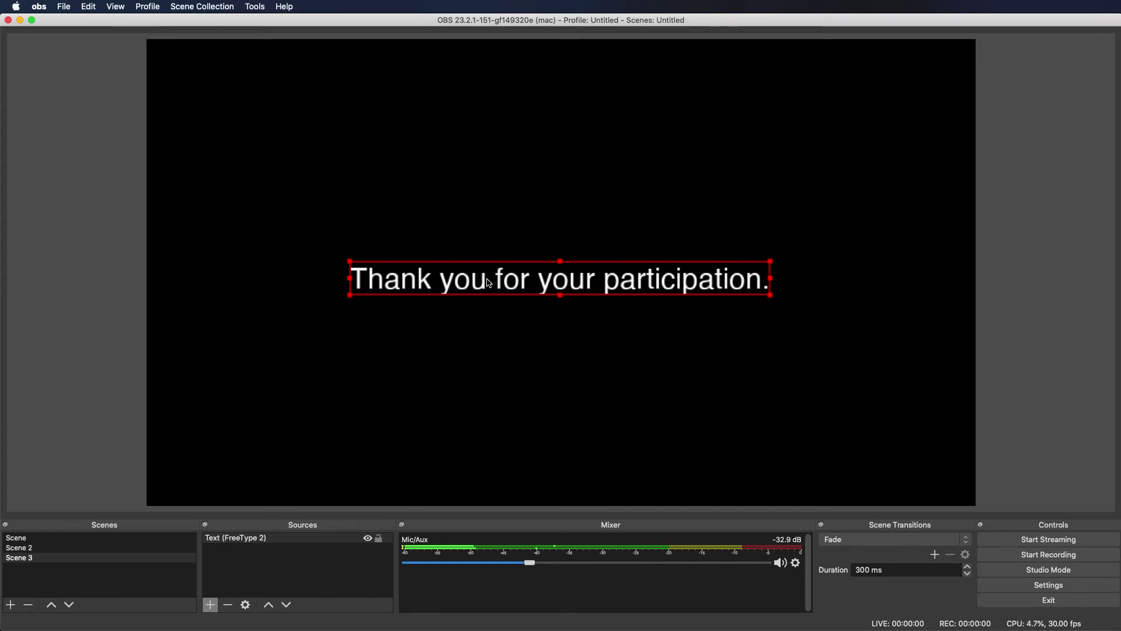
right_click(244, 539)
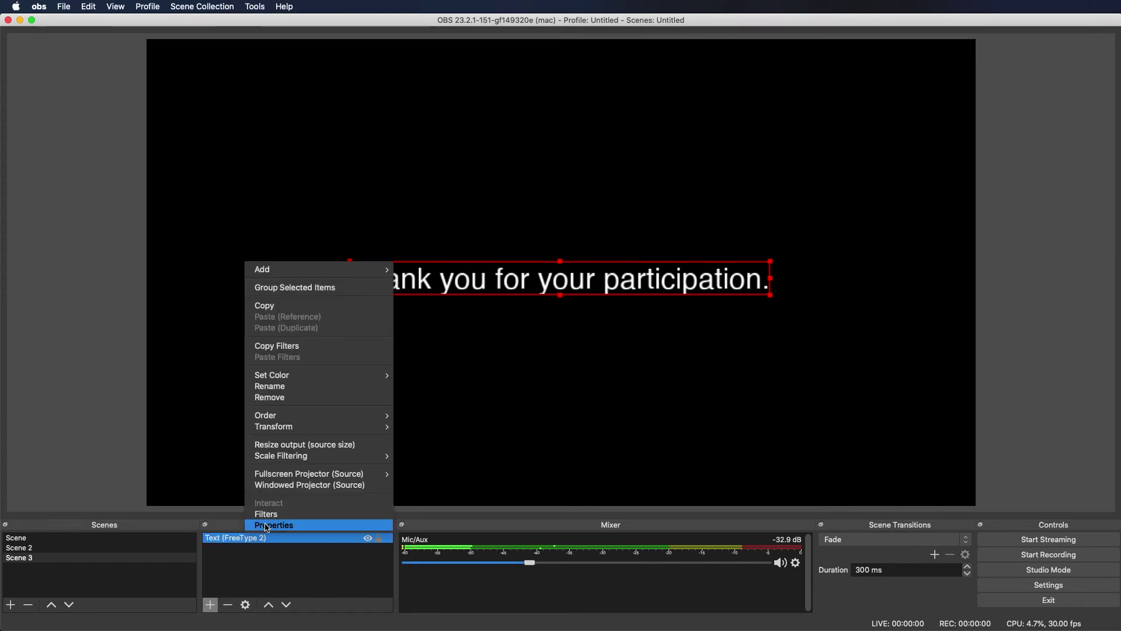
left_click(269, 525)
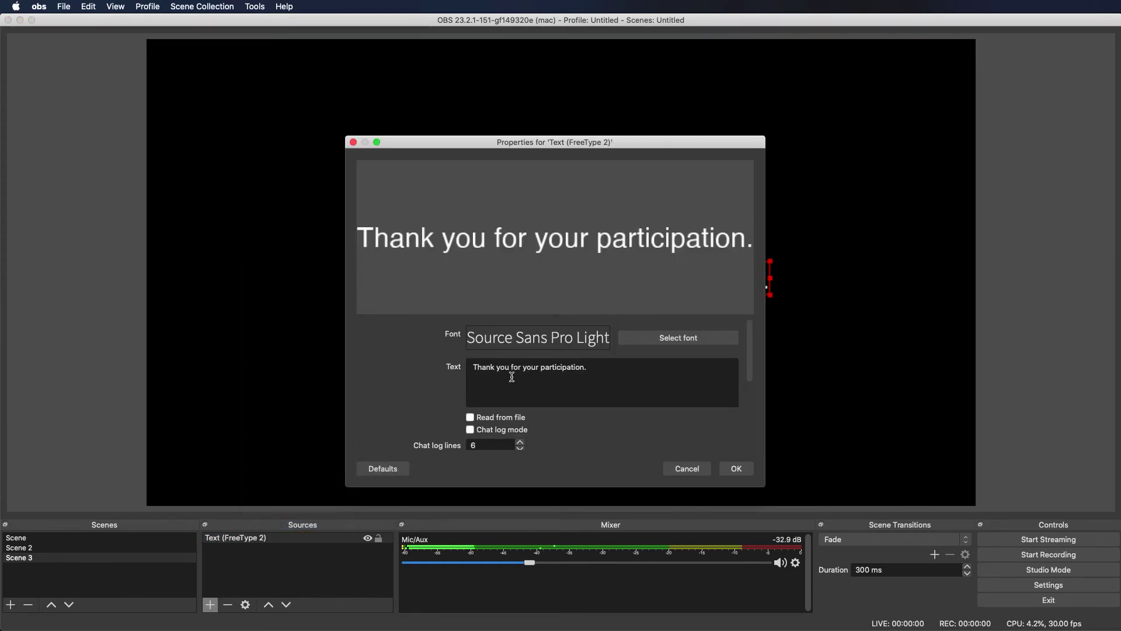
left_click_drag(470, 368, 637, 365)
type("We'")
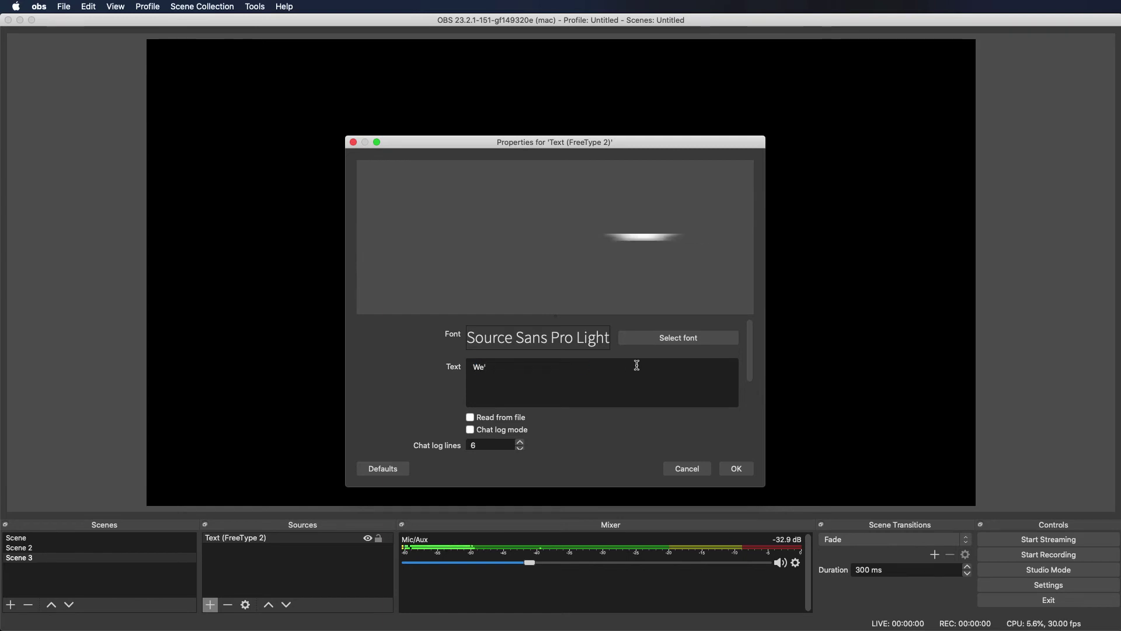
type("ll be ri")
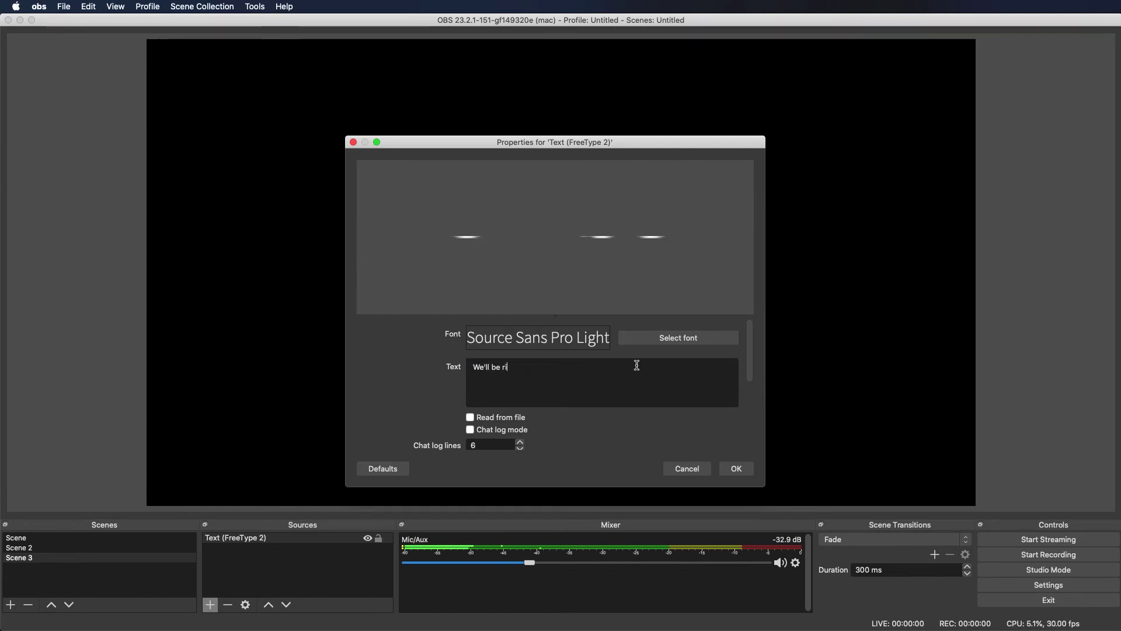
type("ght back!")
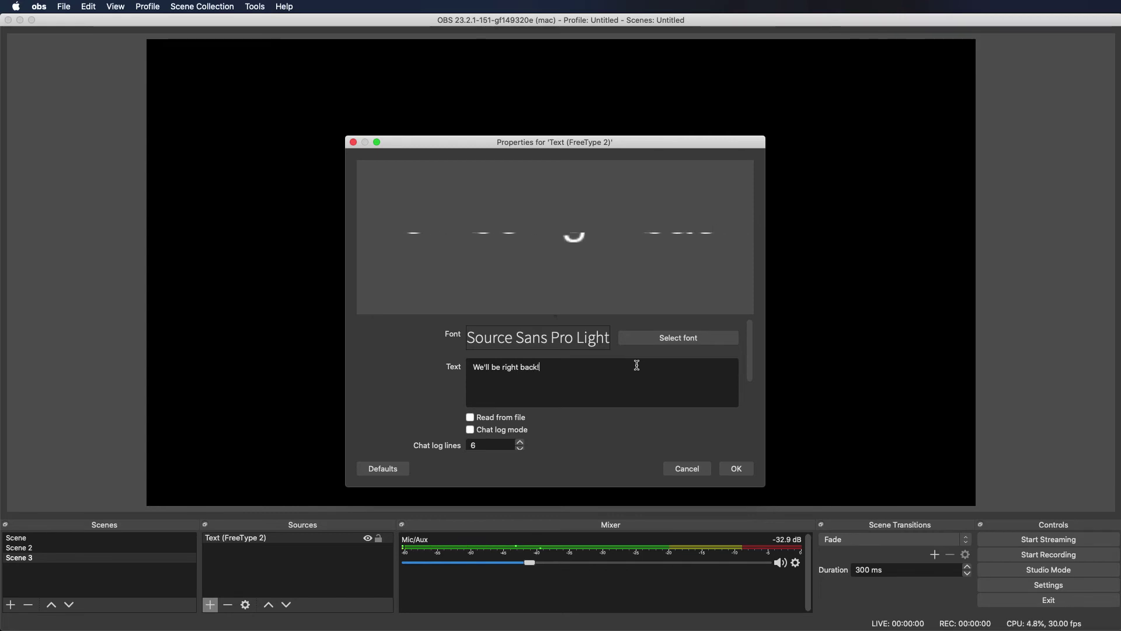
left_click(735, 469)
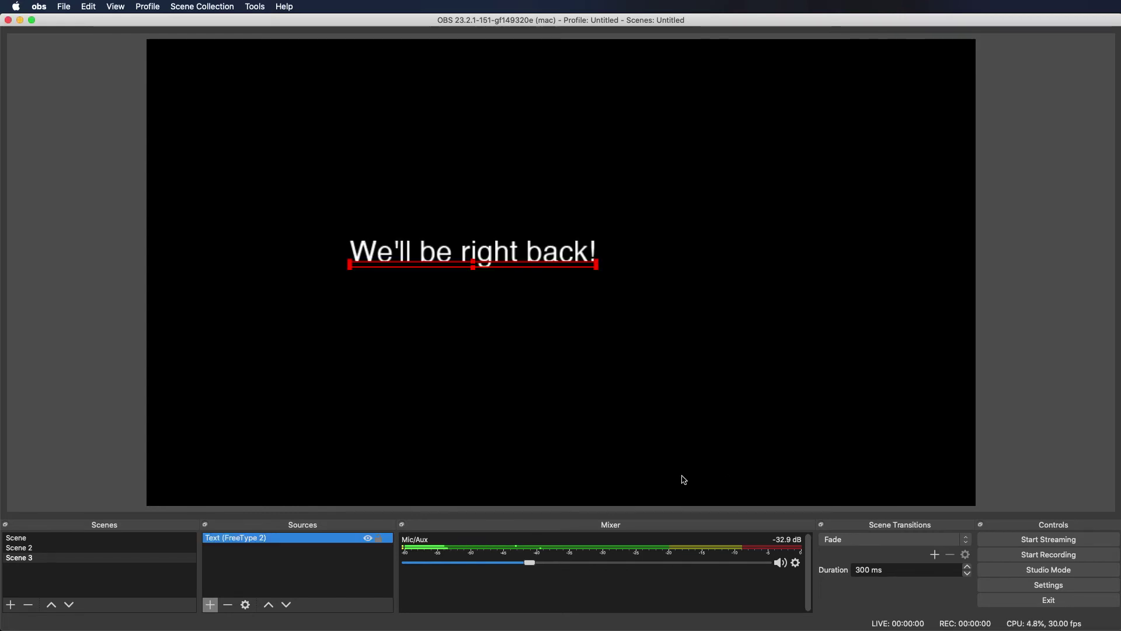
Step: Move the "We'll be right back!" text to about the centre of the Scene 3 canvas
left_click(415, 255)
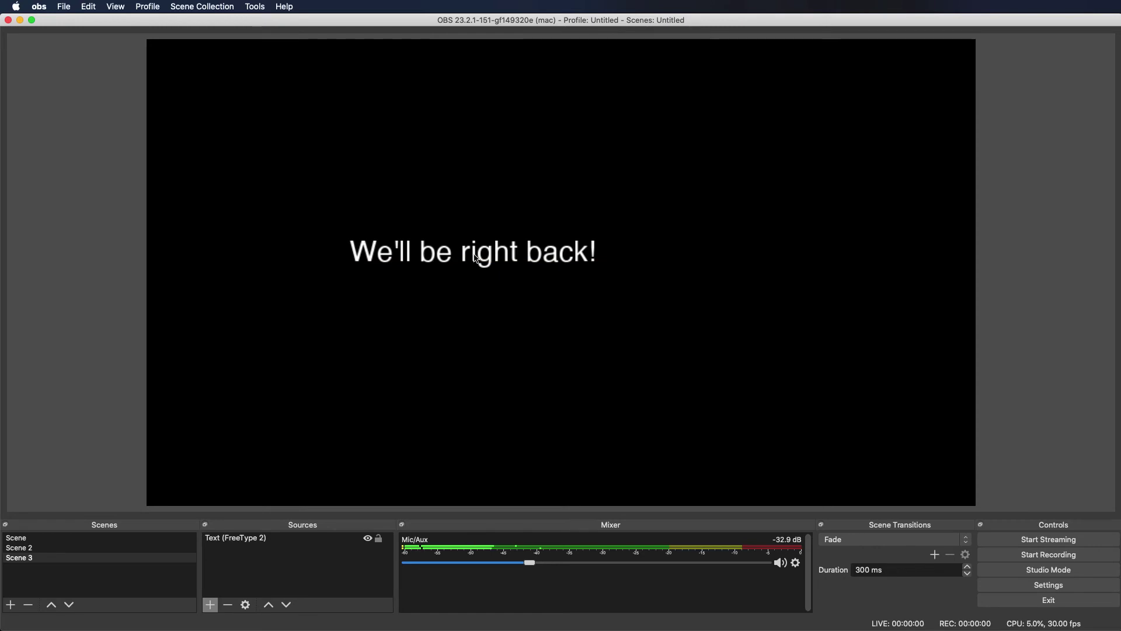
left_click(471, 257)
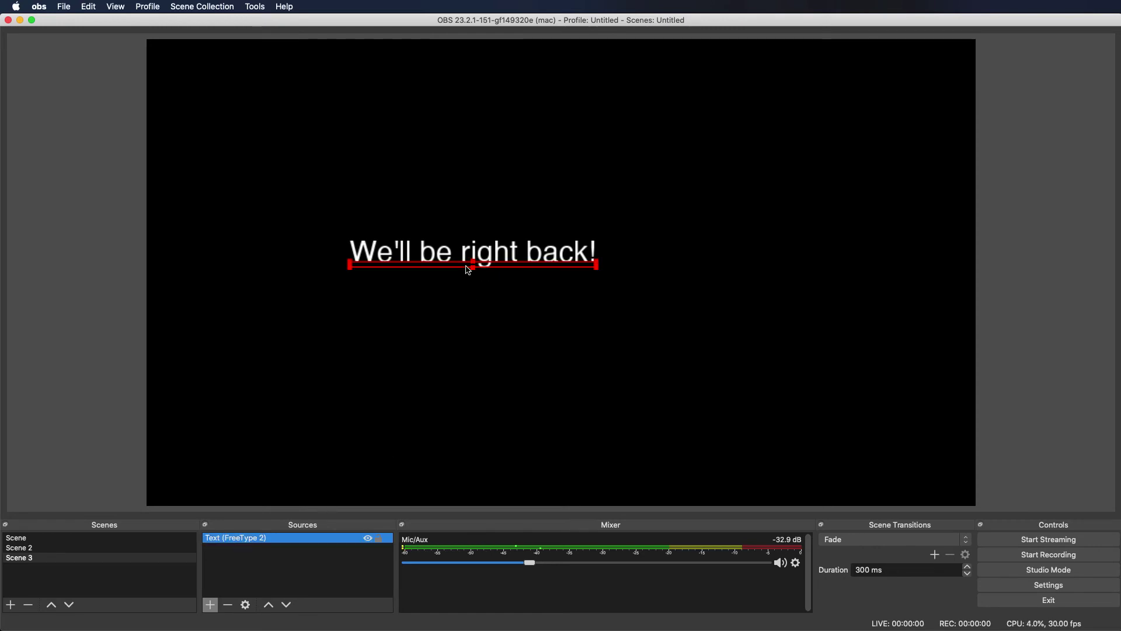
left_click_drag(469, 270, 546, 279)
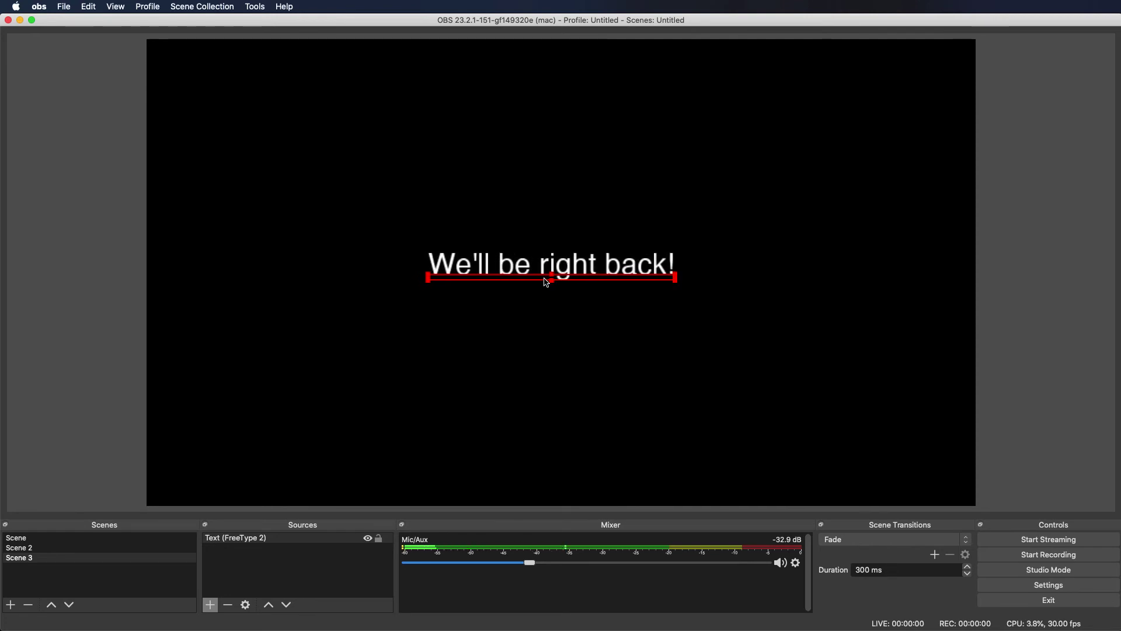
left_click(494, 330)
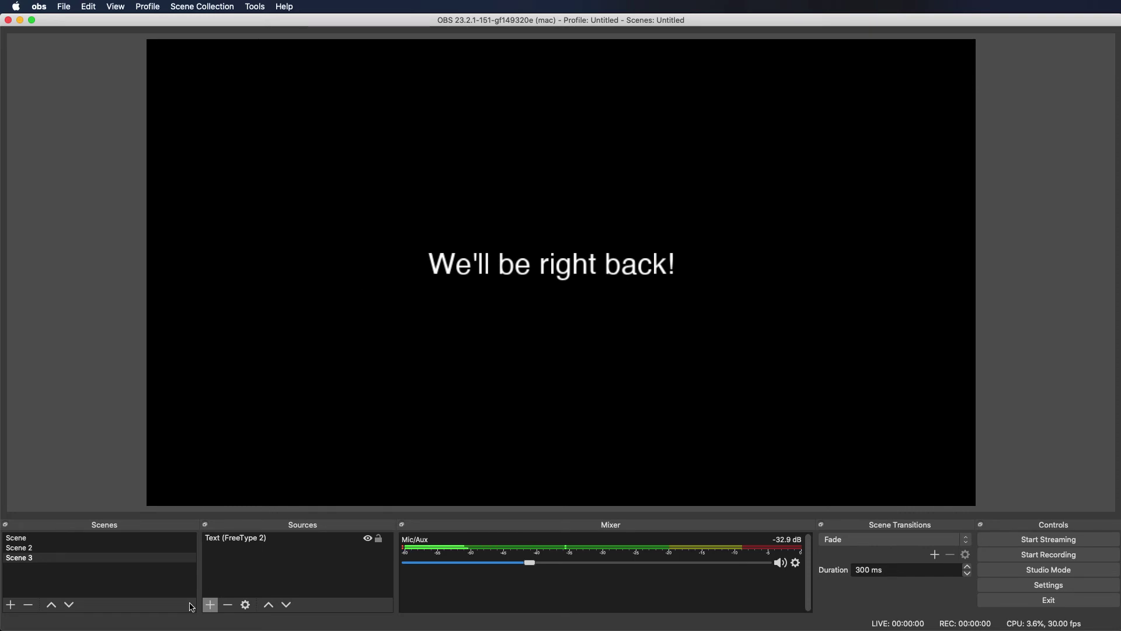
Step: Look through the source types available for Scene 3 without adding one
left_click(211, 605)
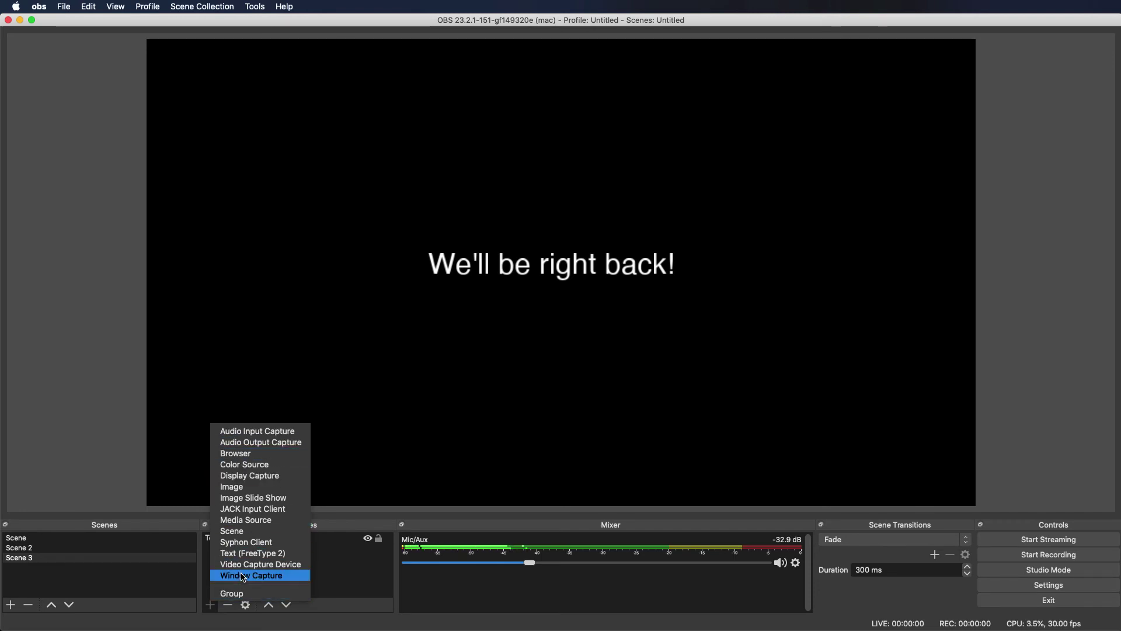
left_click(337, 576)
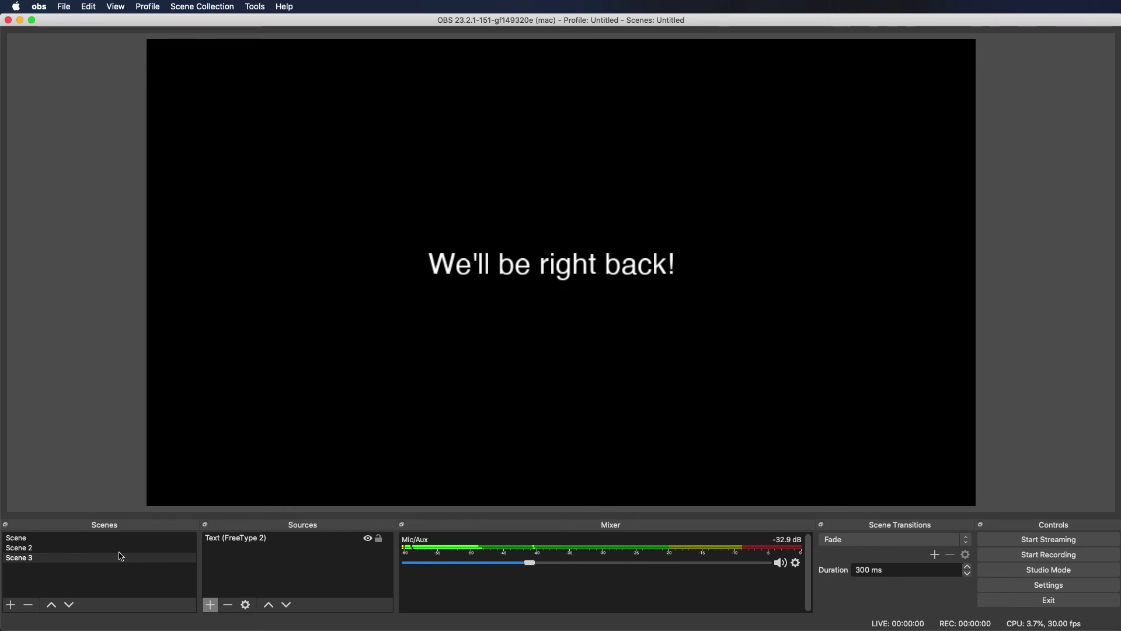
left_click(15, 575)
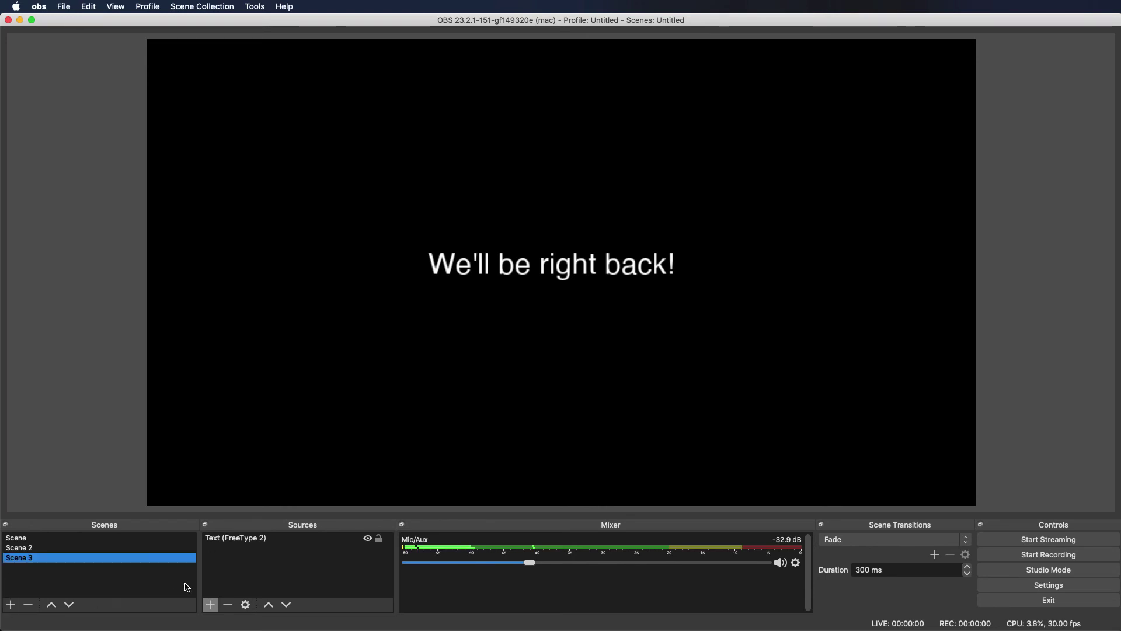
Step: Cycle the output through Scene, Scene 2 and Scene 3, ending on the first scene with the video capture
left_click(35, 538)
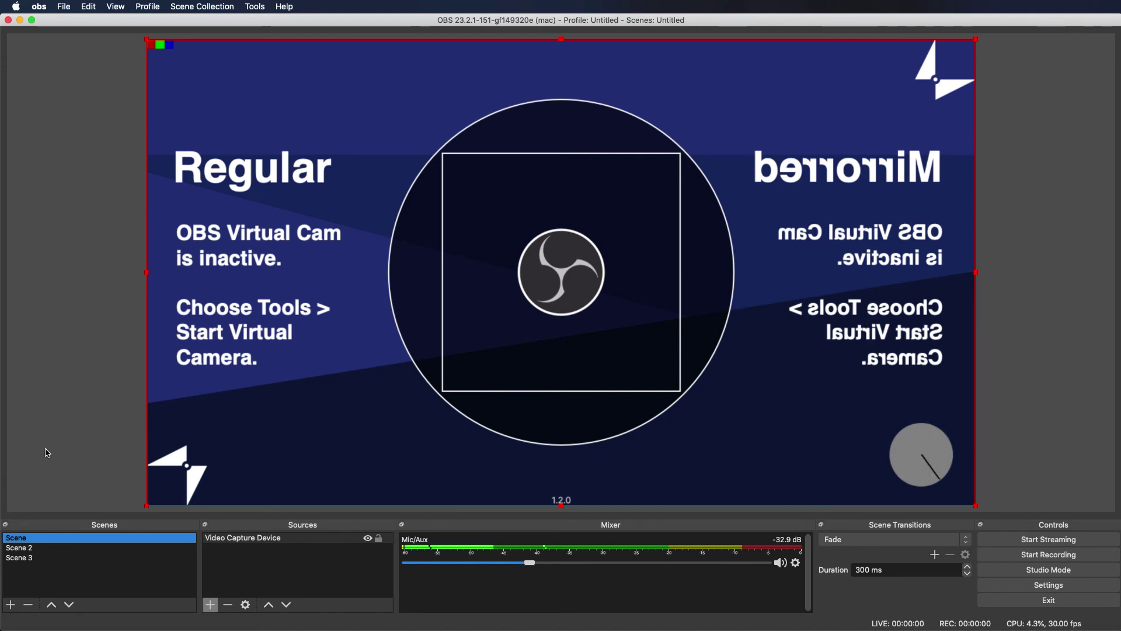
left_click(18, 549)
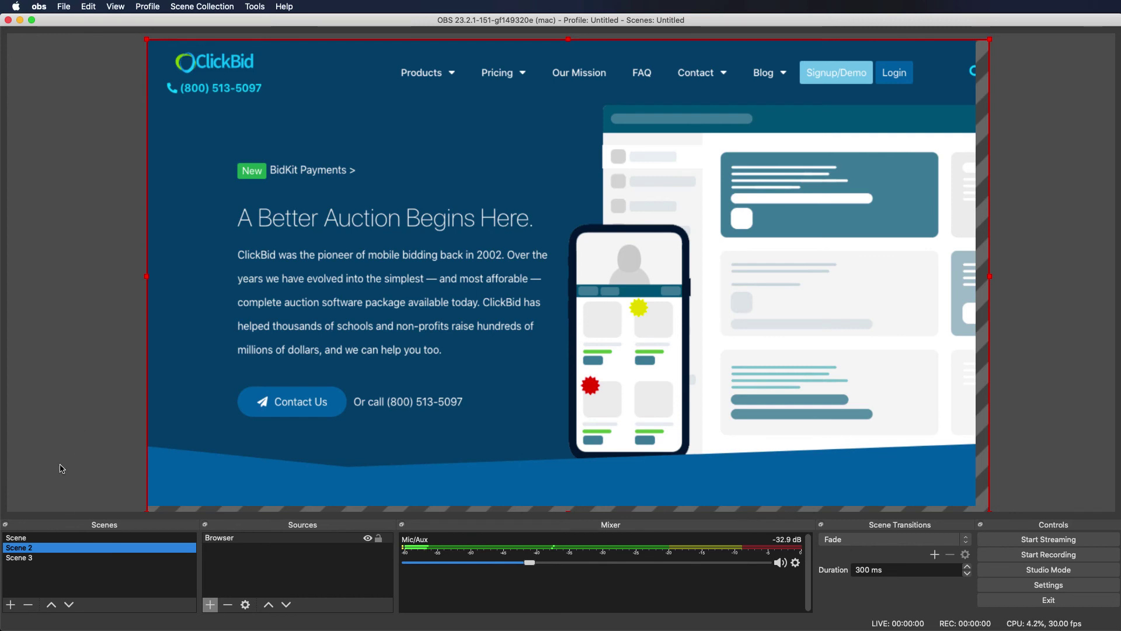
left_click(31, 538)
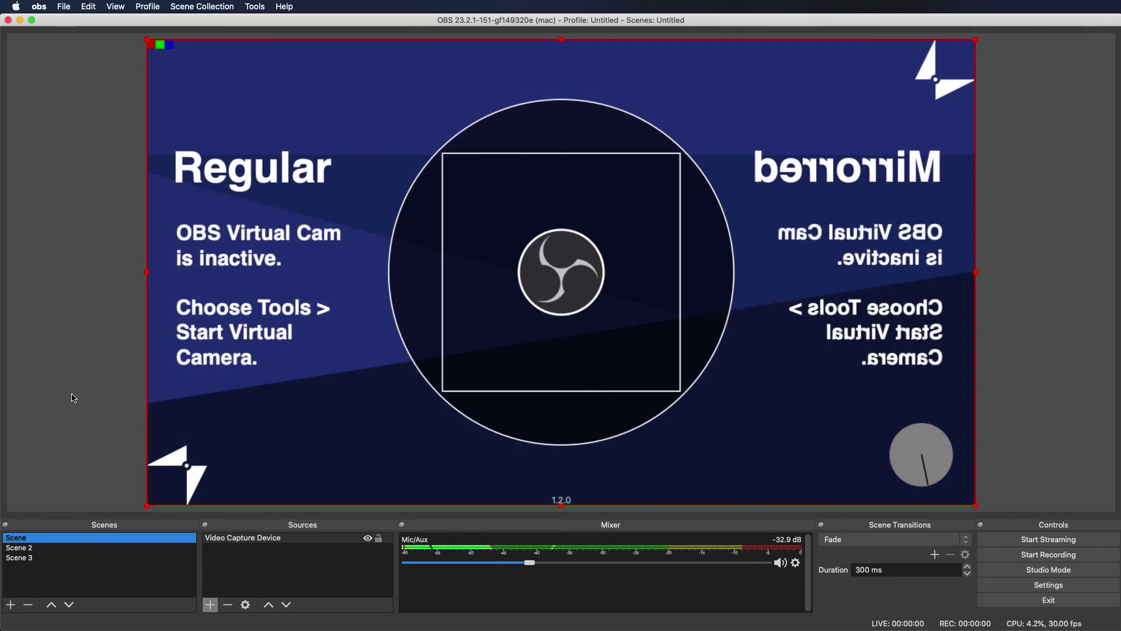
key("Down")
key("Down")
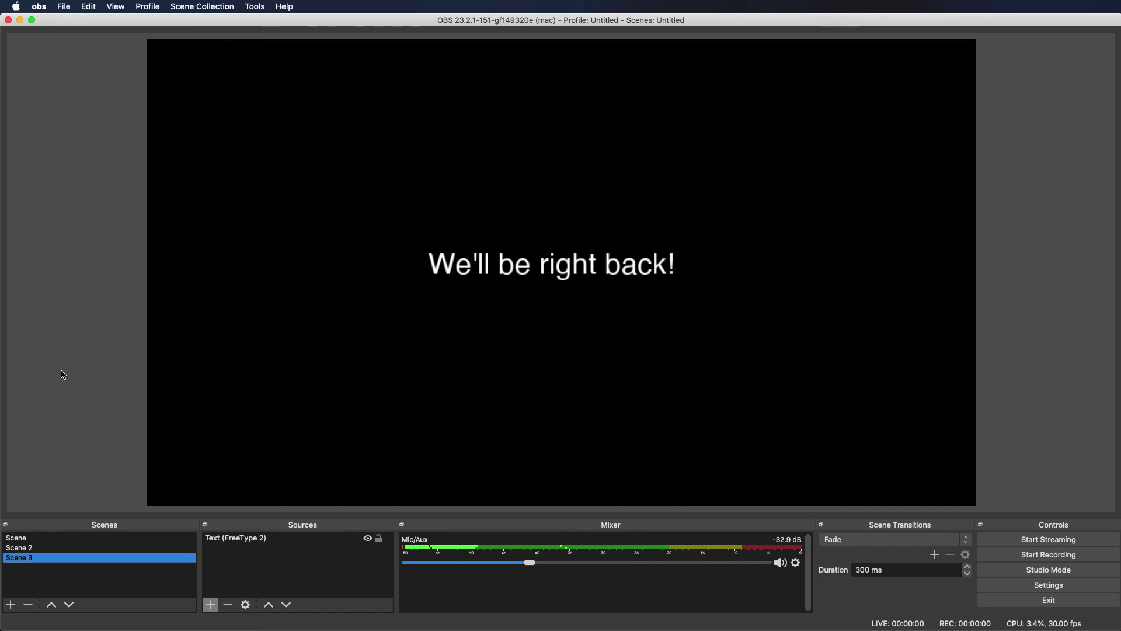
left_click(54, 547)
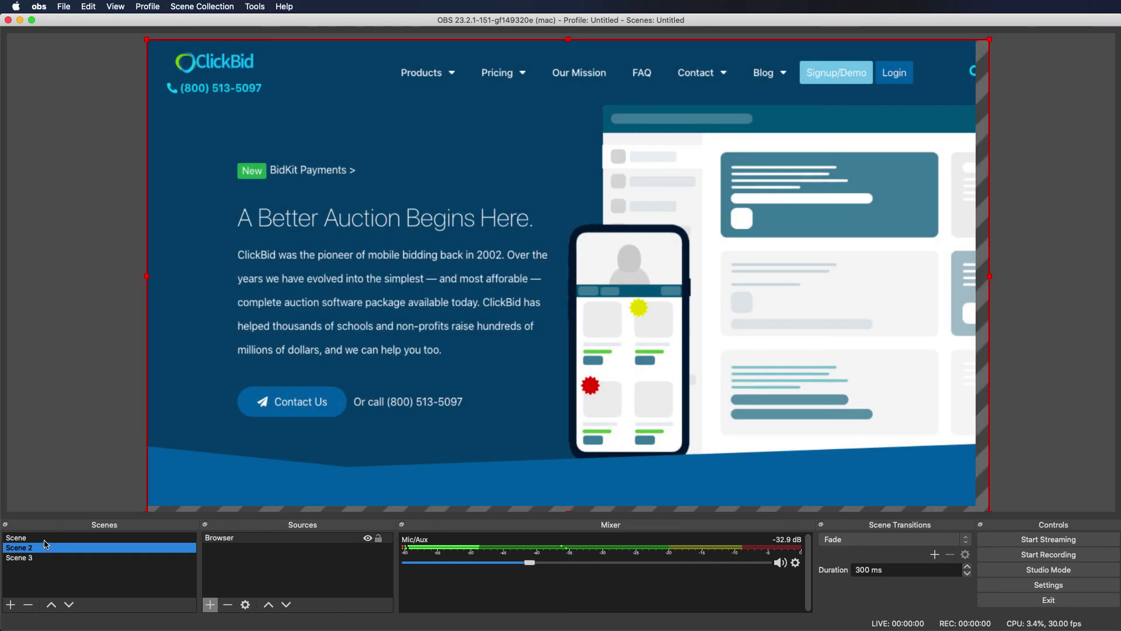
left_click(48, 538)
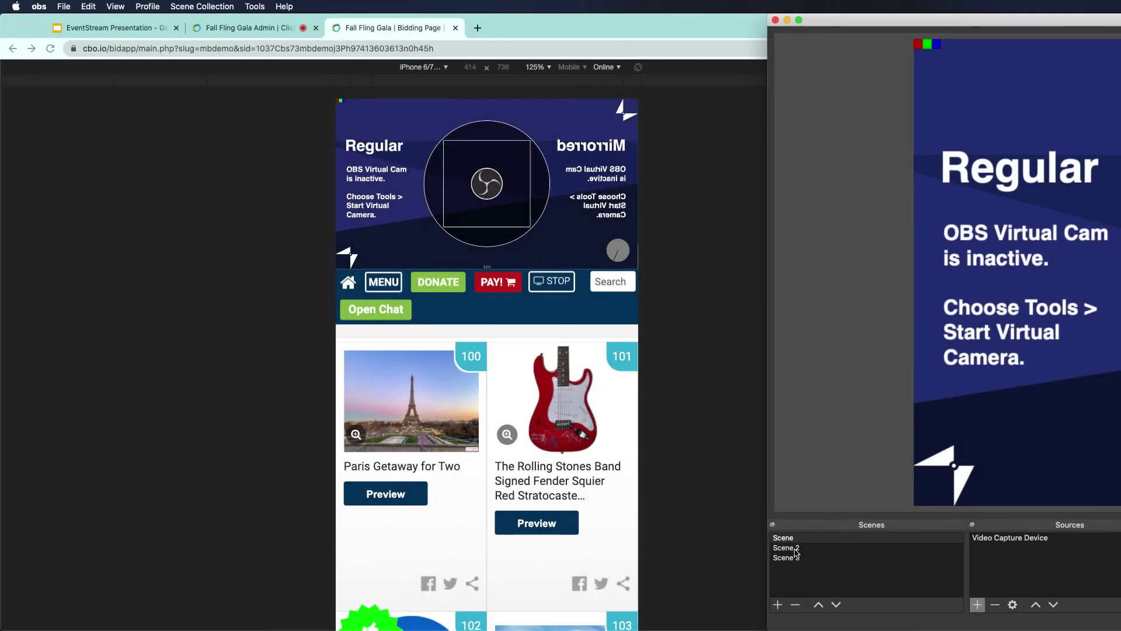
Step: Switch the live output to Scene 2 and on to Scene 3 while watching the bidding page's phone preview
left_click(795, 549)
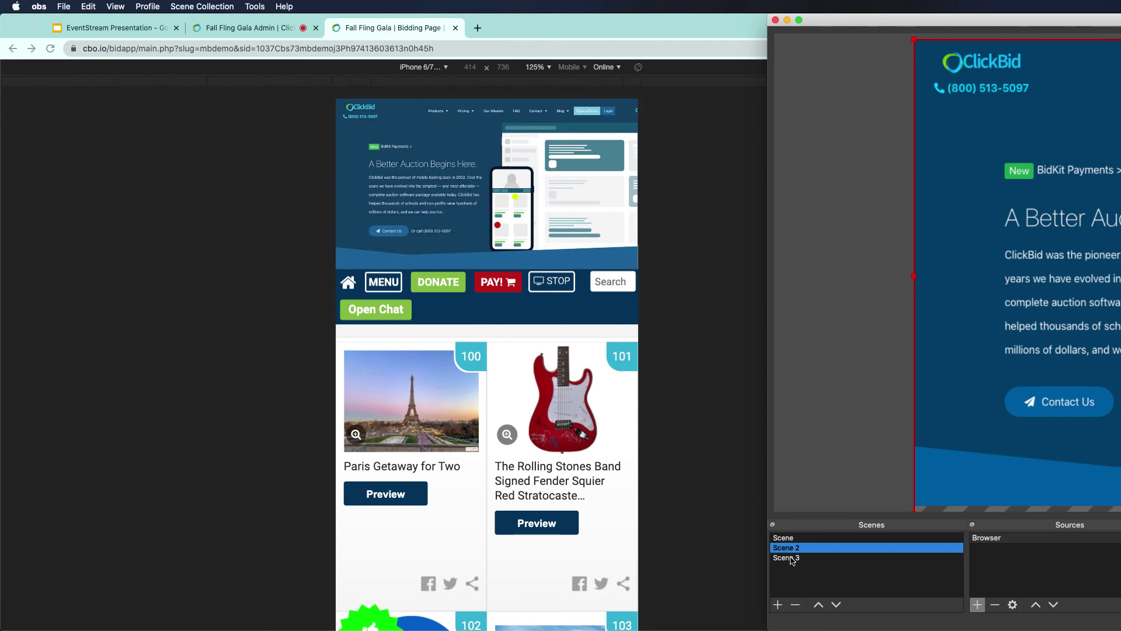
left_click(792, 558)
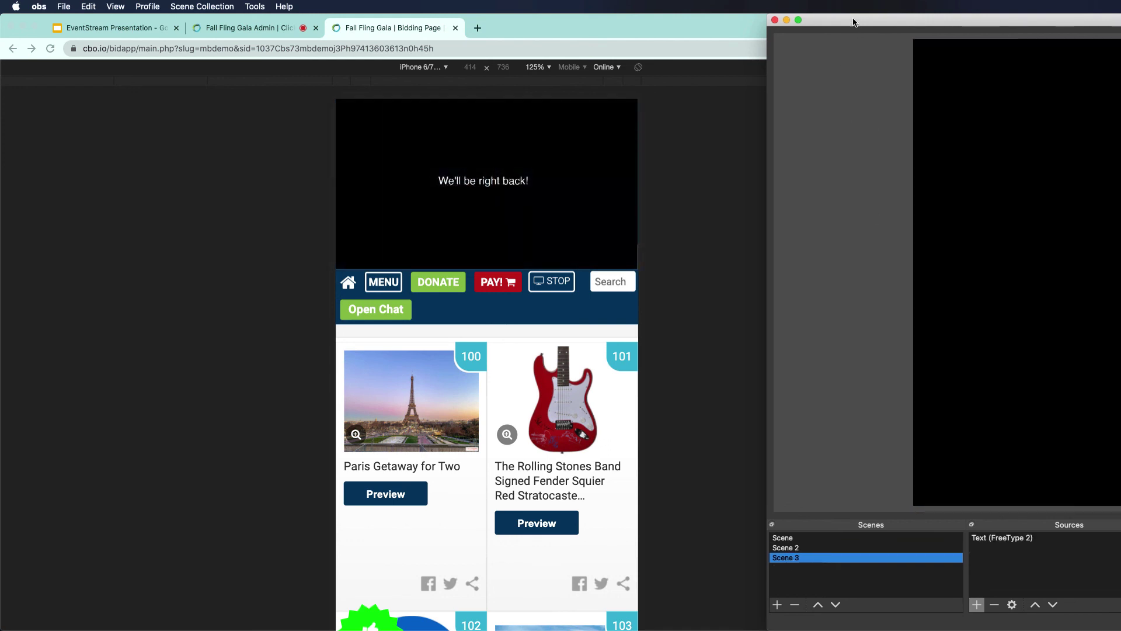
Step: Shrink the OBS window and place it beside the bidding page's phone preview so the scene list and canvas are visible together
left_click_drag(856, 20, 728, 16)
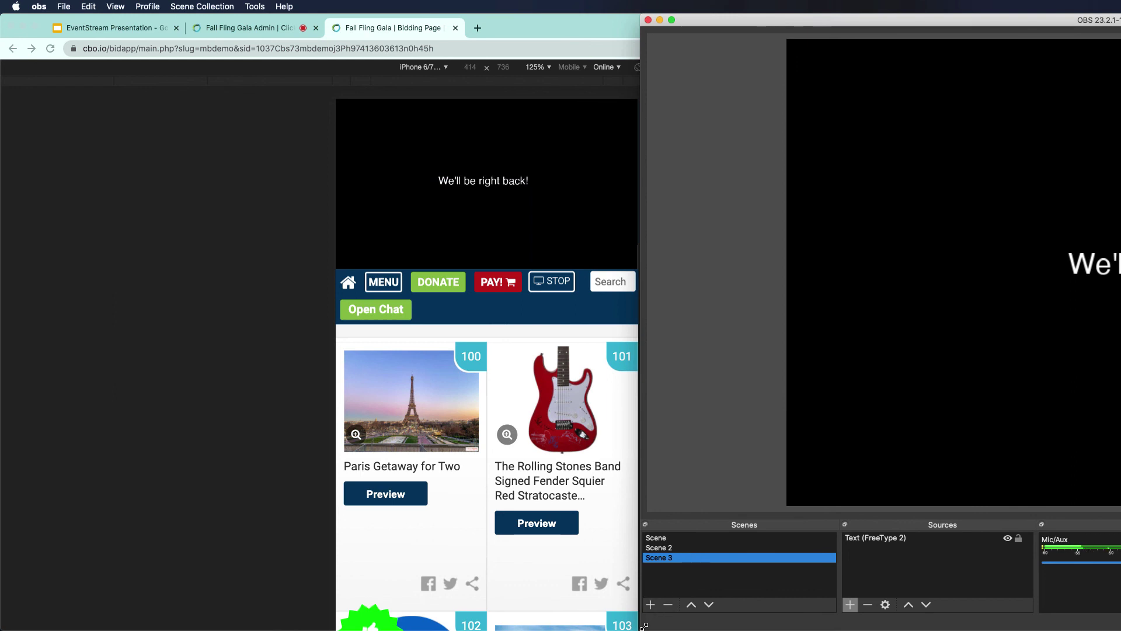
left_click_drag(644, 627, 820, 429)
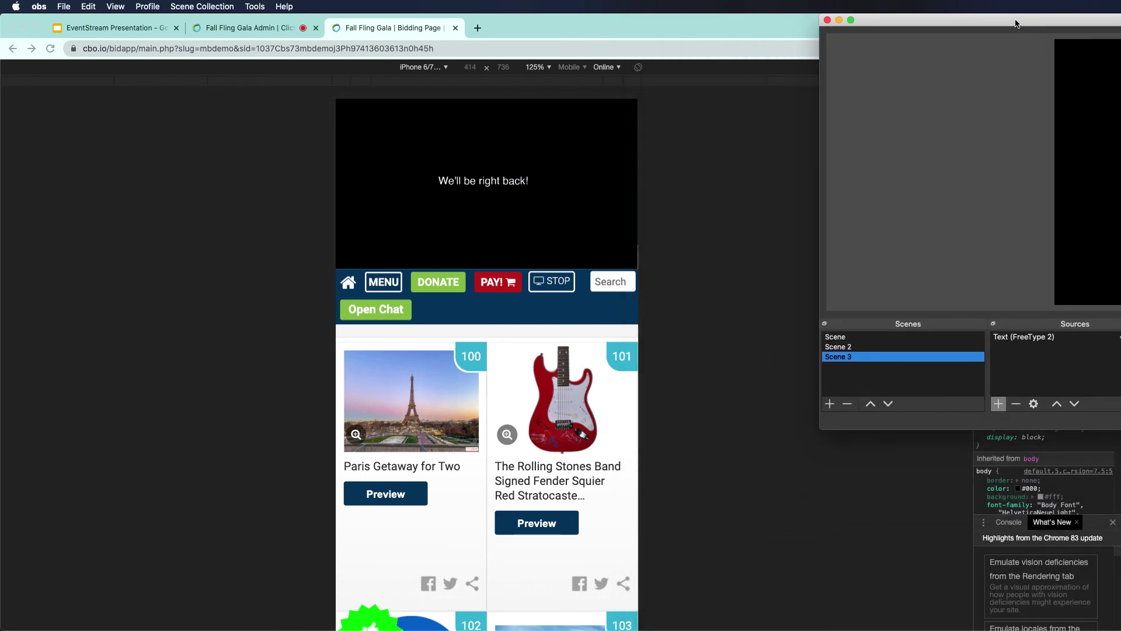
left_click_drag(1016, 23, 847, 47)
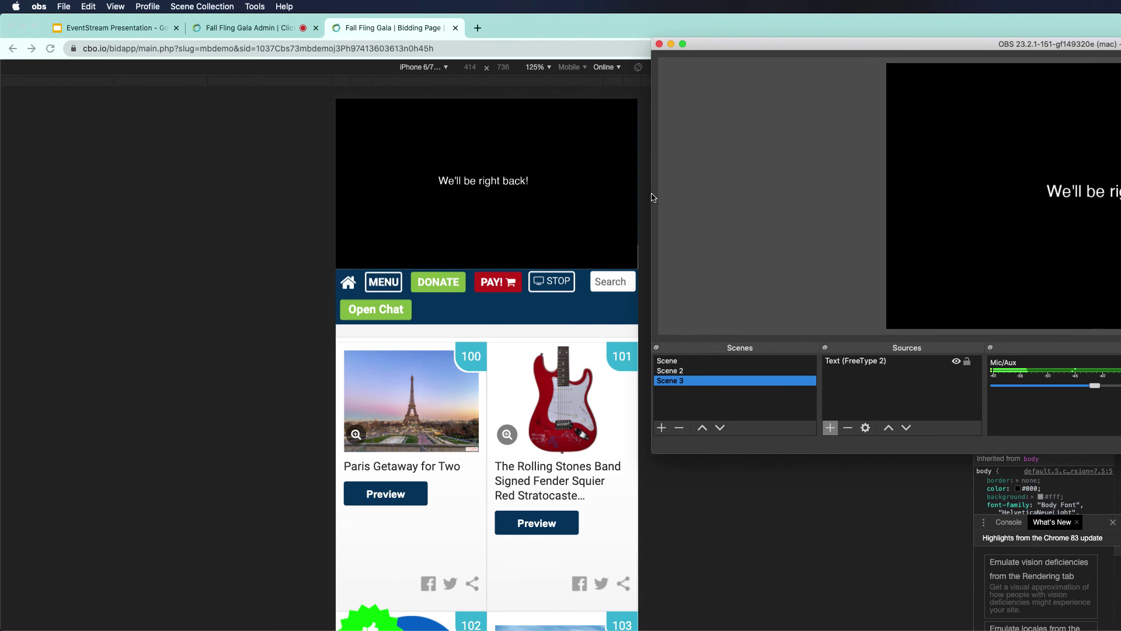
left_click_drag(652, 198, 946, 198)
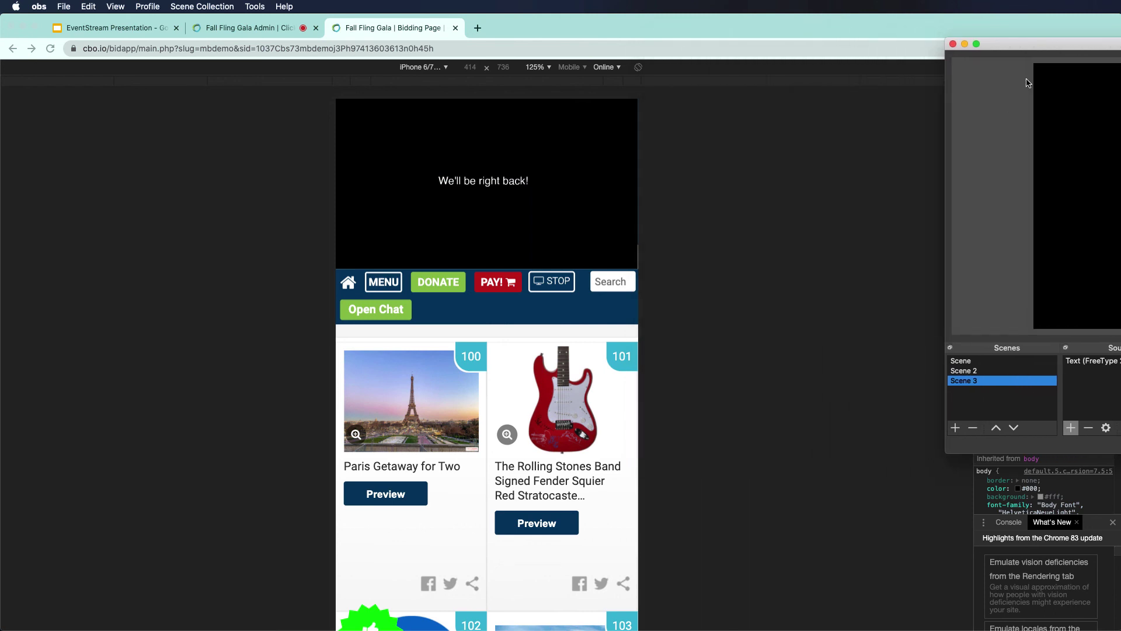
left_click_drag(1002, 48, 726, 110)
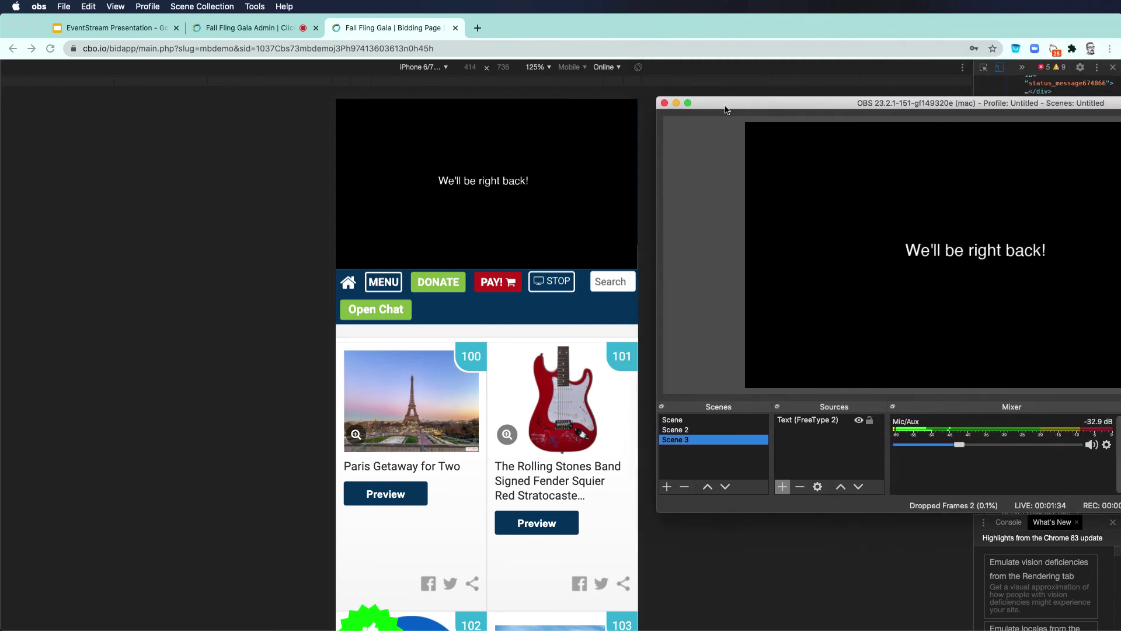
Step: Cycle the live output through Scene, Scene 2 and Scene 3 twice, and return to the first scene with the video capture
left_click(683, 421)
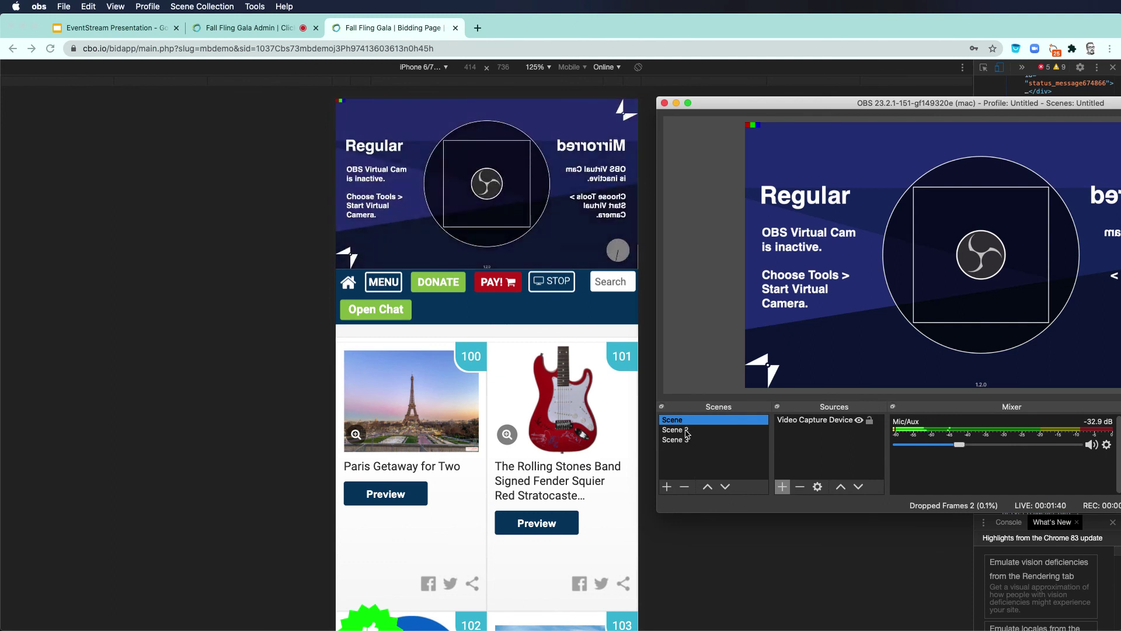
left_click(687, 430)
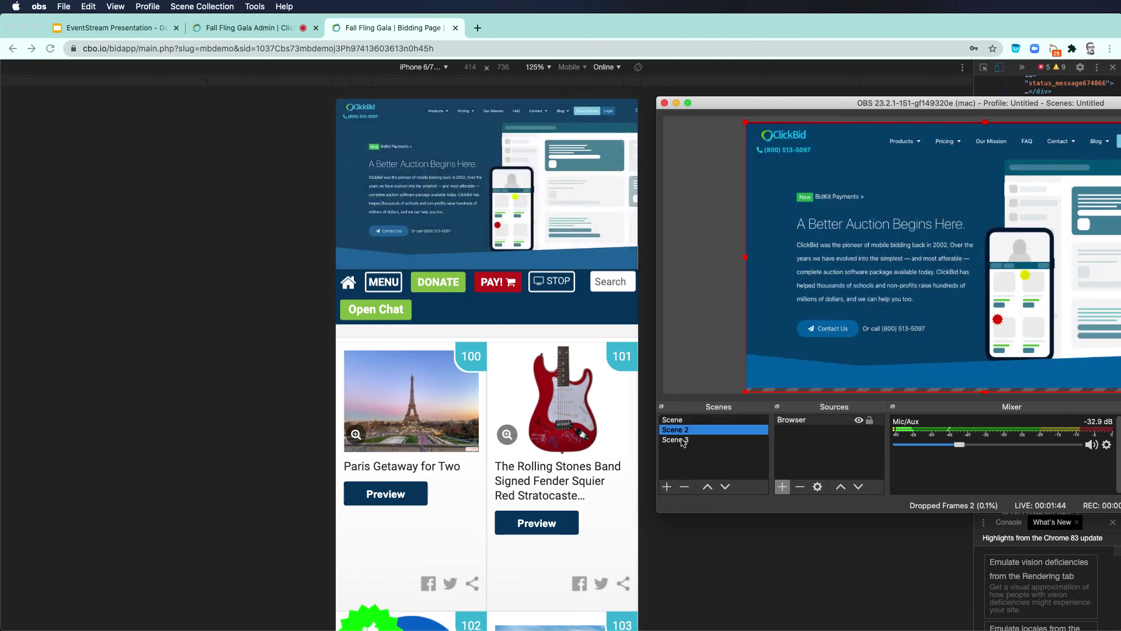
left_click(683, 441)
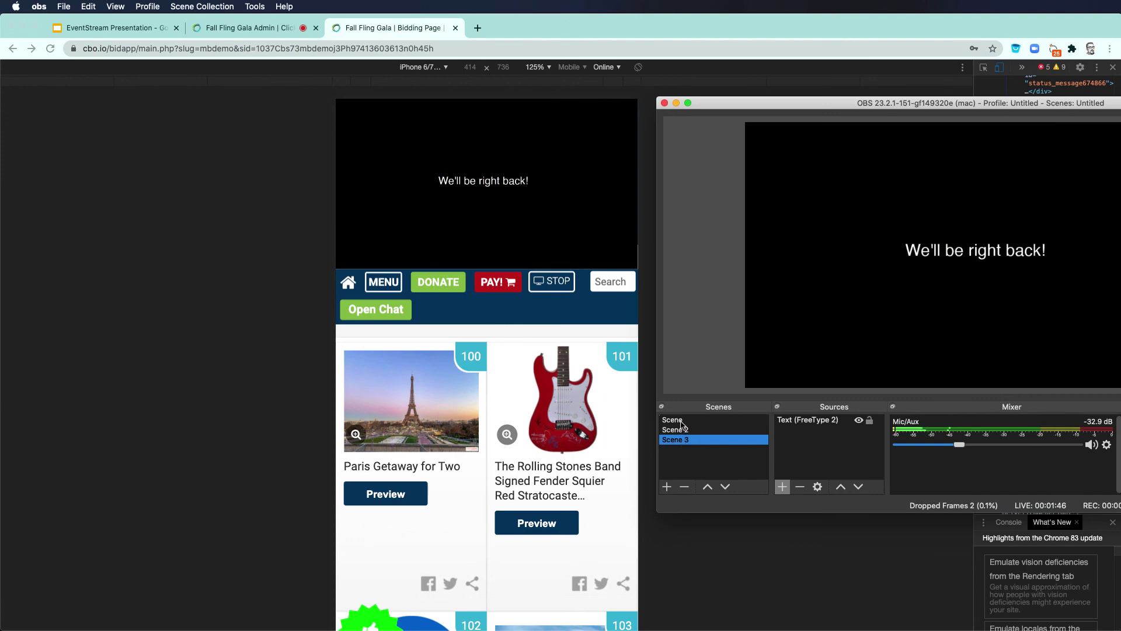
left_click(681, 423)
left_click(687, 432)
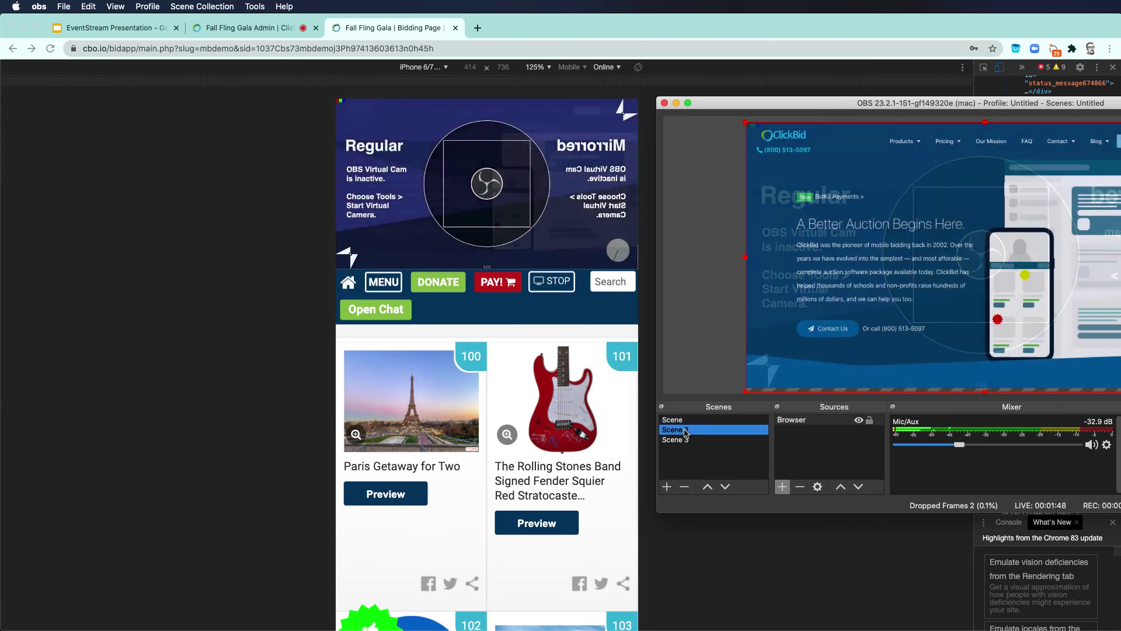
key("Down")
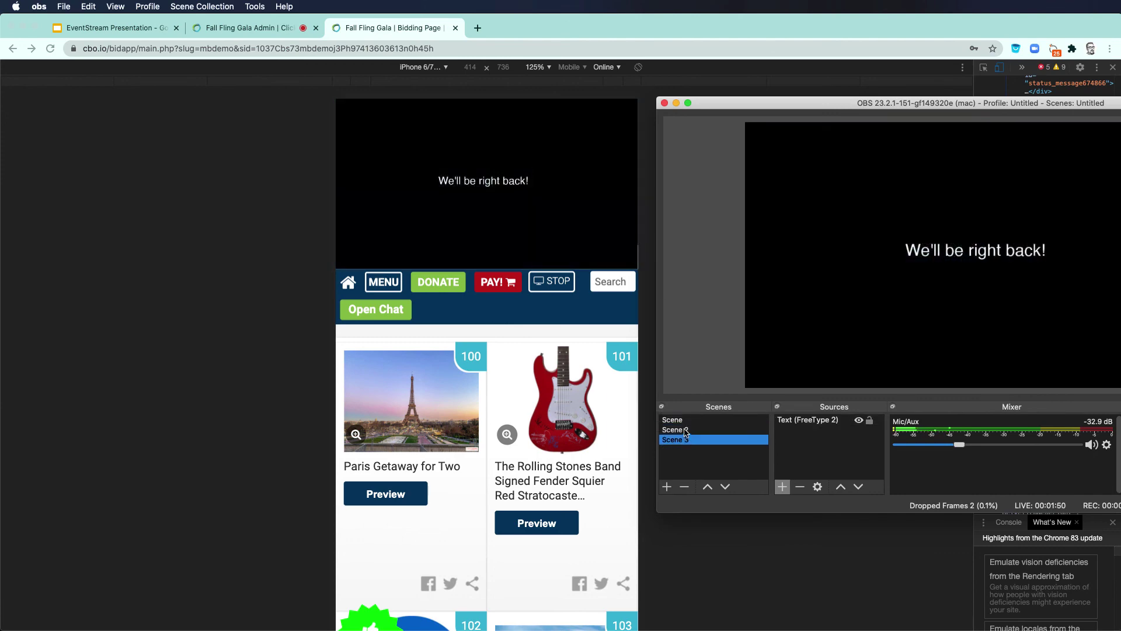
left_click(681, 420)
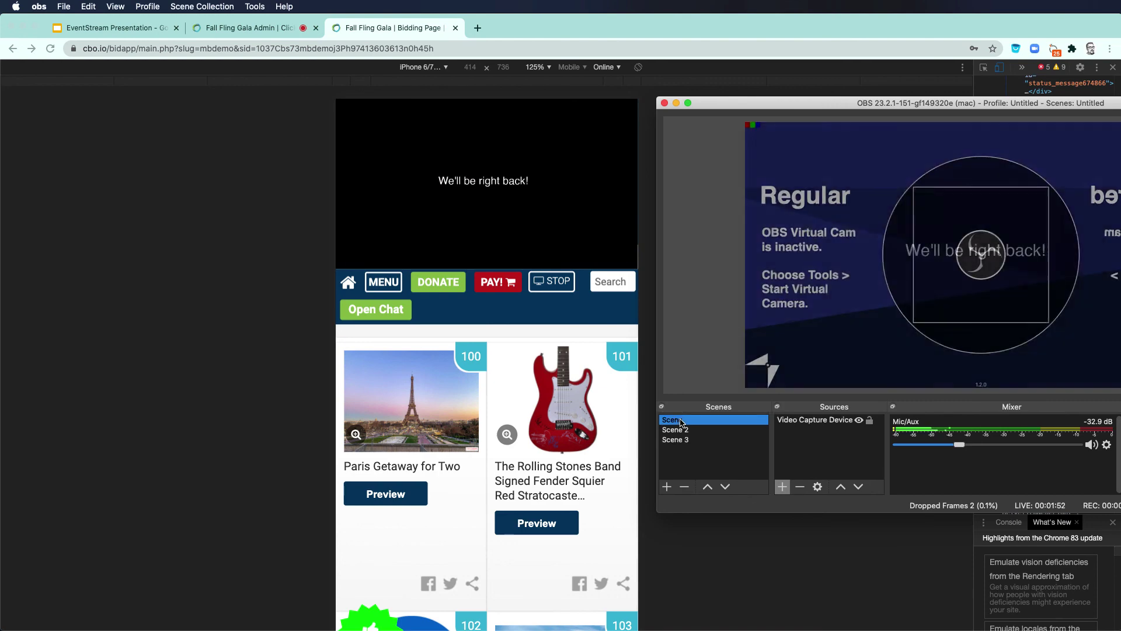